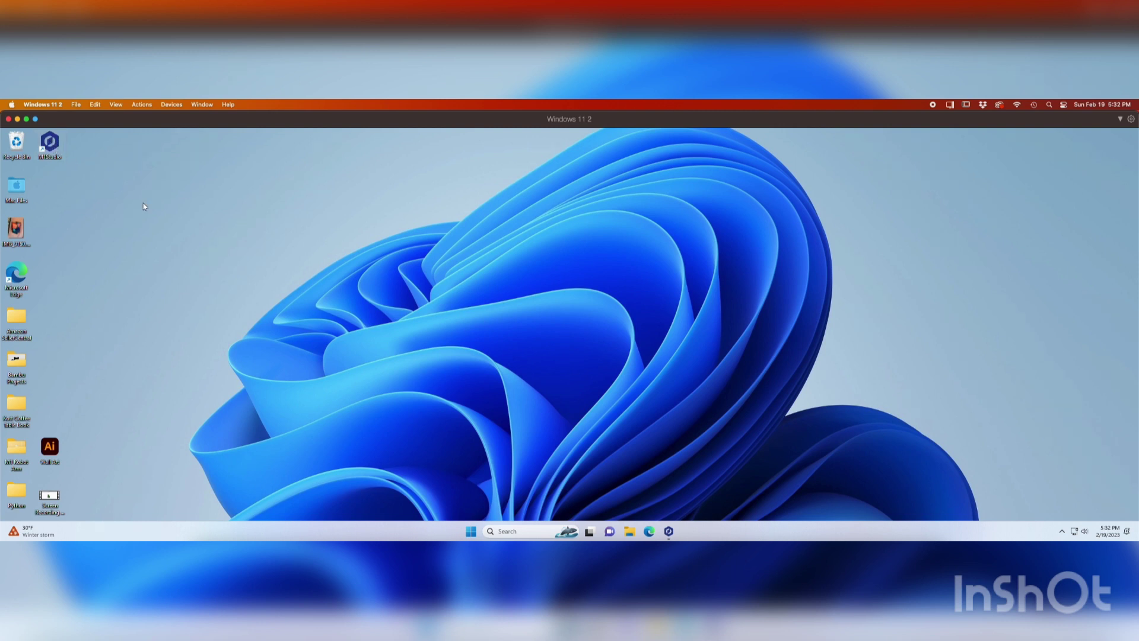
Open M1Studio, set the interface language to English and acknowledge the restart notice.
{"action": "left_click", "coordinate": [669, 531]}
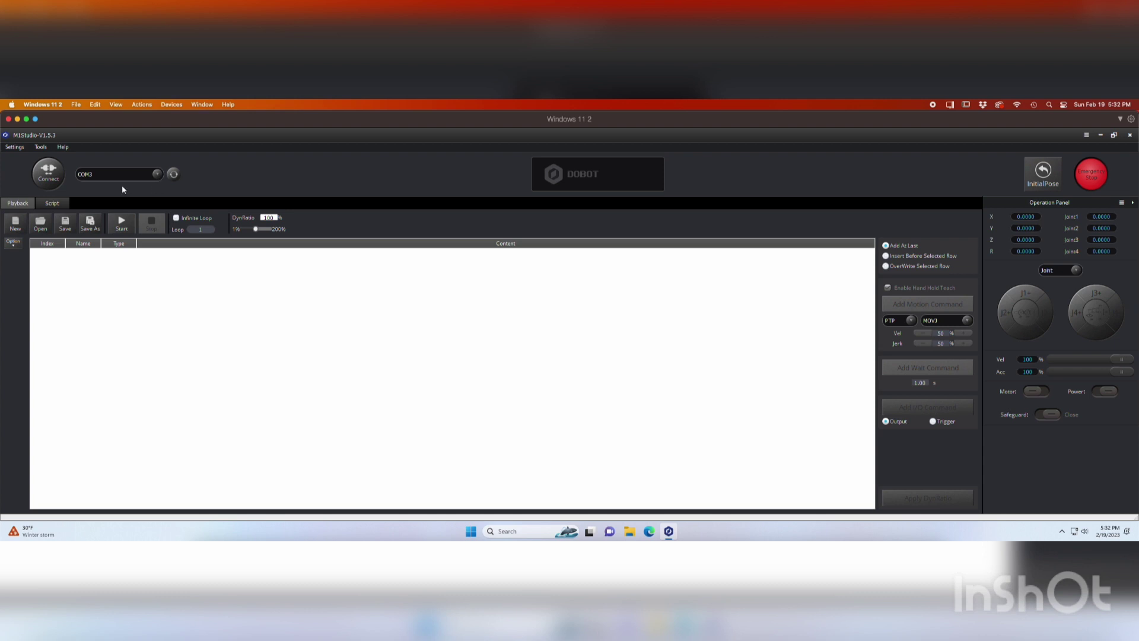
{"action": "left_click", "coordinate": [13, 148]}
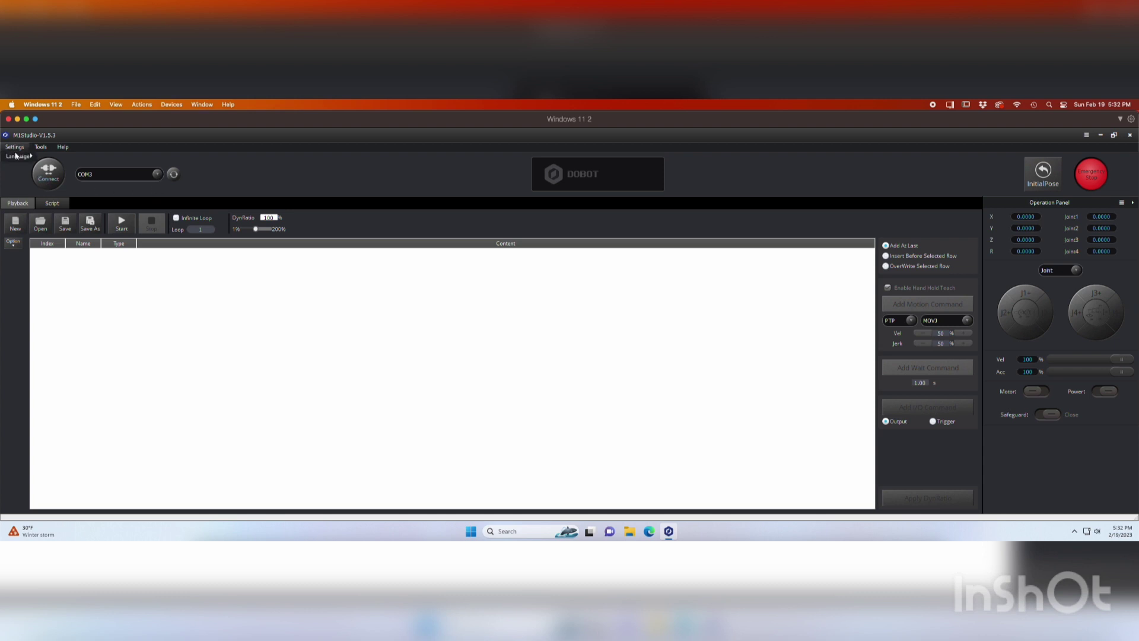
{"action": "mouse_move", "coordinate": [18, 159]}
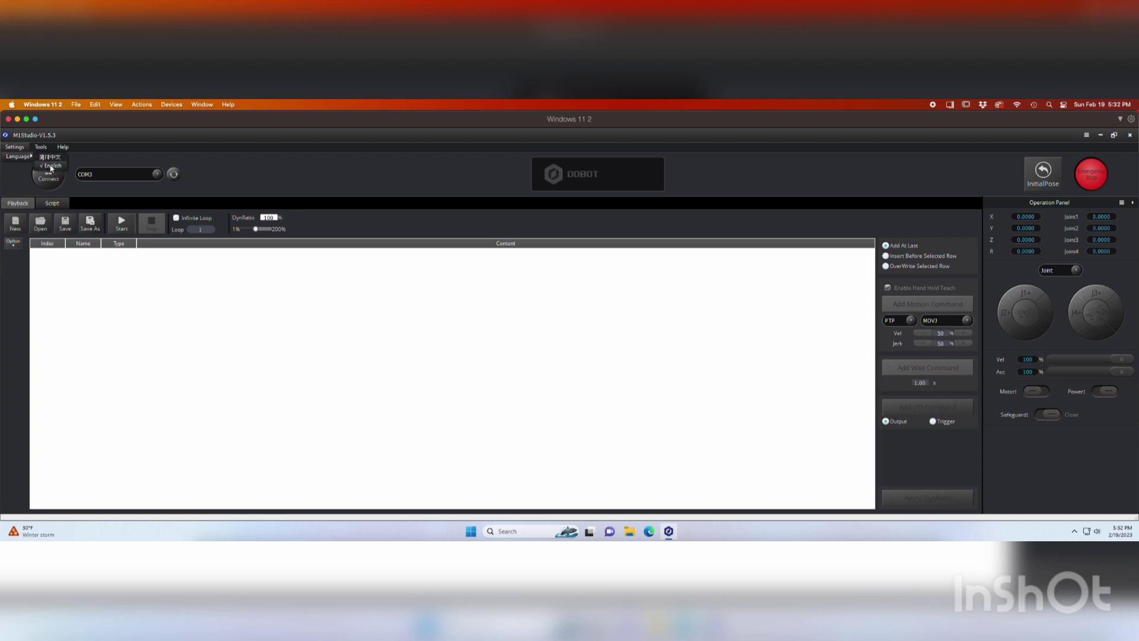
{"action": "left_click", "coordinate": [51, 166]}
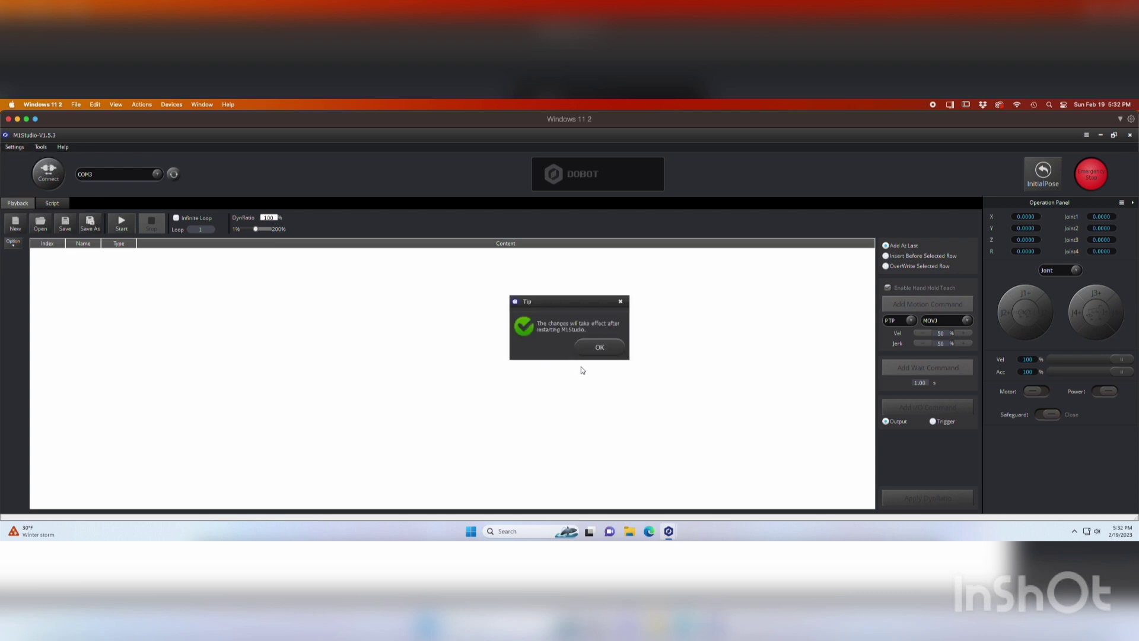
{"action": "left_click", "coordinate": [594, 349]}
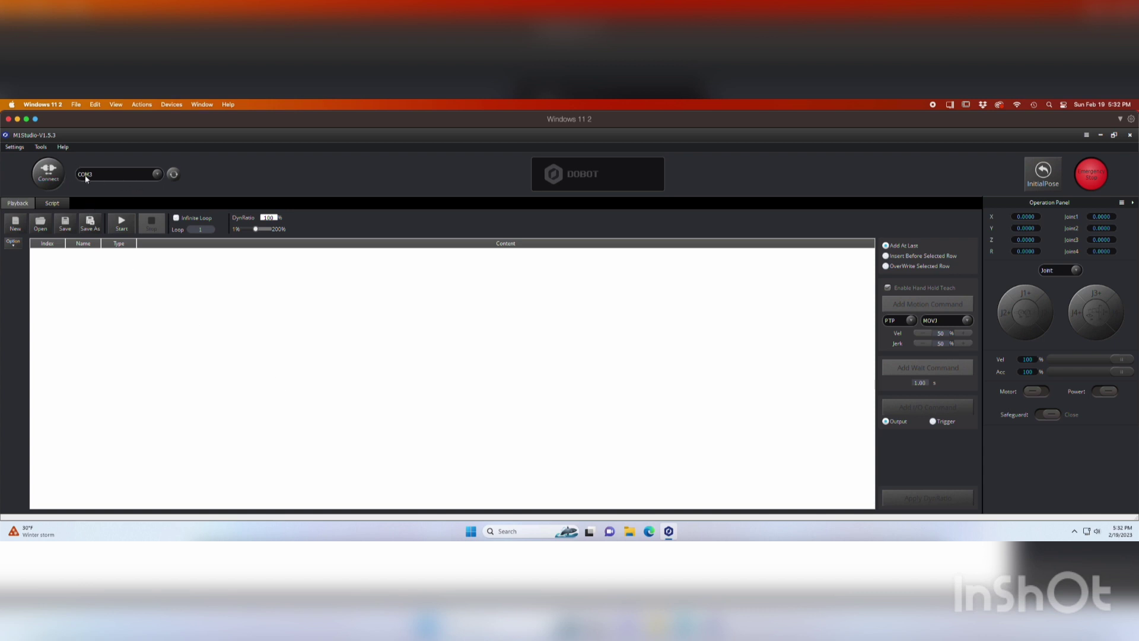
Connect to the robot arm on COM3, refreshing the serial port list and retrying after the first attempt.
{"action": "left_click", "coordinate": [157, 175]}
{"action": "left_click", "coordinate": [95, 184]}
{"action": "left_click", "coordinate": [48, 177]}
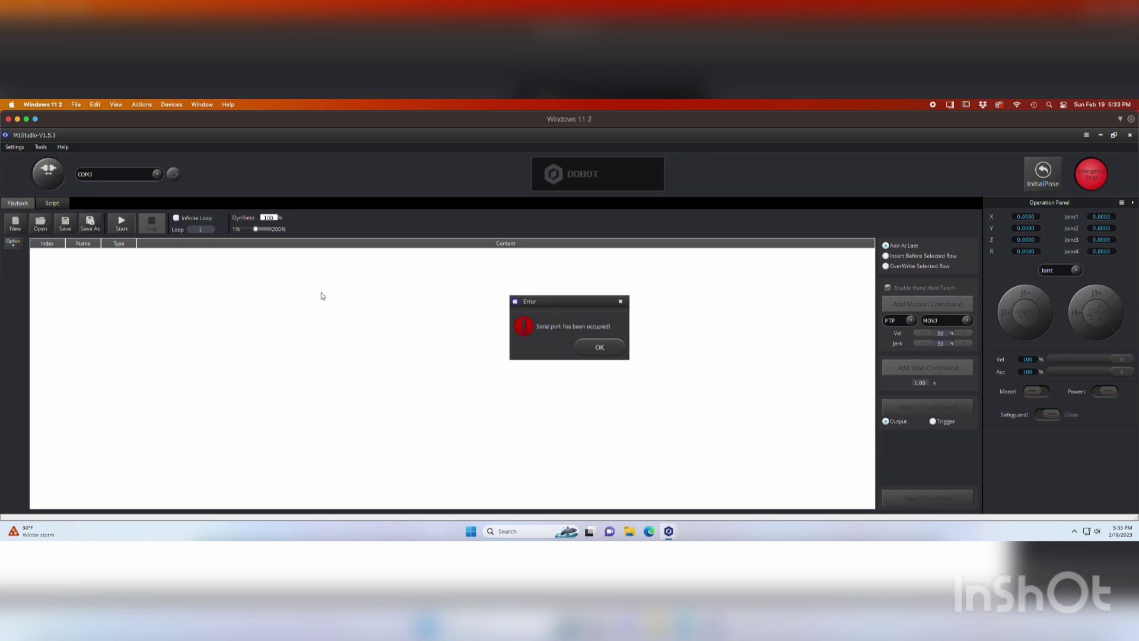
{"action": "left_click", "coordinate": [605, 349]}
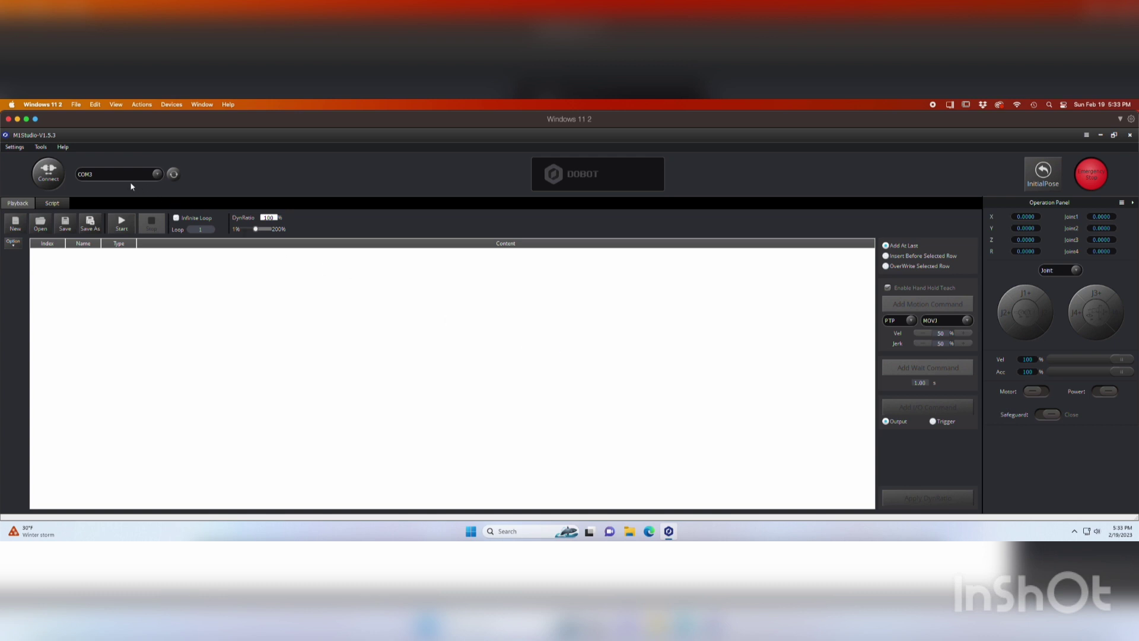
{"action": "left_click", "coordinate": [173, 174]}
{"action": "left_click", "coordinate": [51, 174]}
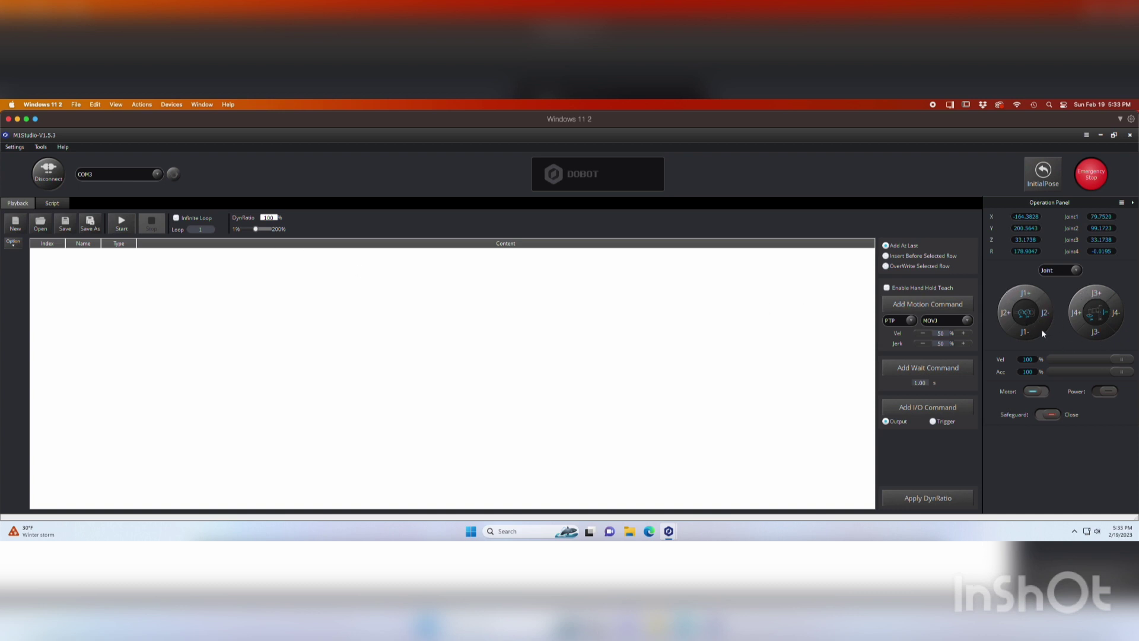
Jog joint J3 upward to a height of about 56.4 and record the pose as a PTP MOVJ motion command.
{"action": "left_click", "coordinate": [1092, 295]}
{"action": "left_click", "coordinate": [918, 306]}
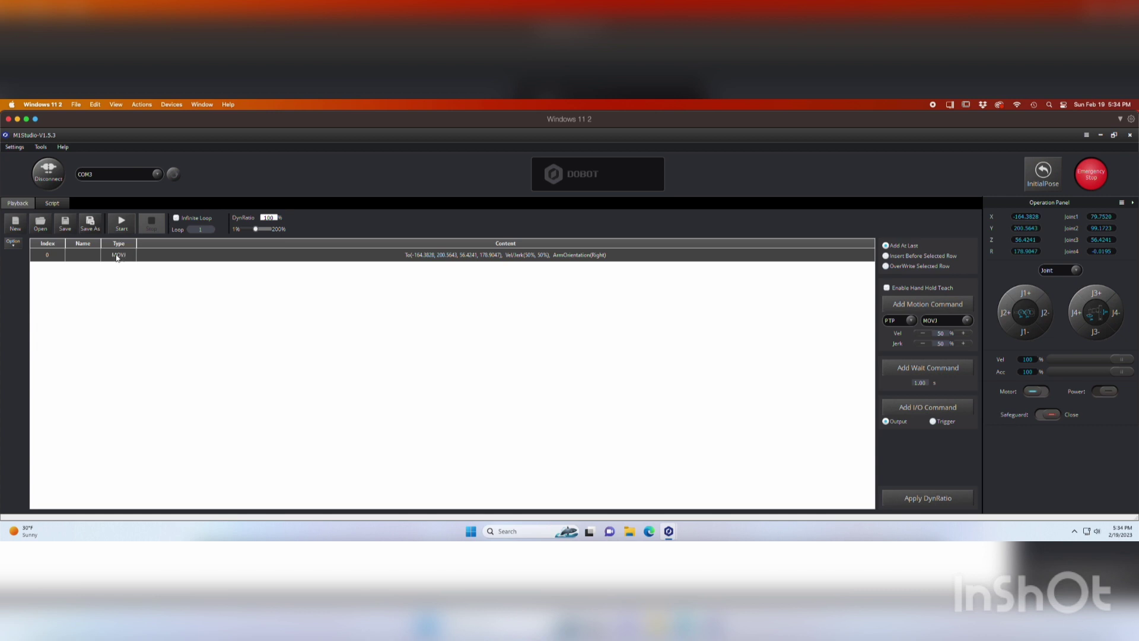
Check the motion type options, add a second PTP MOVJ command at the same pose and delete that duplicate row.
{"action": "left_click", "coordinate": [912, 321]}
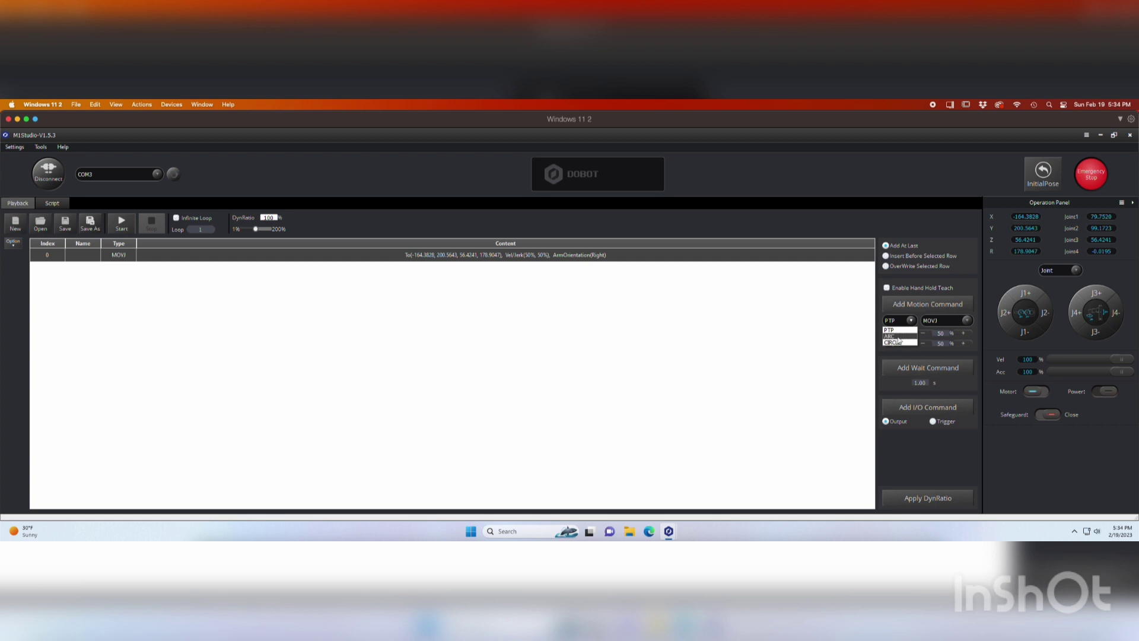
{"action": "left_click", "coordinate": [894, 330]}
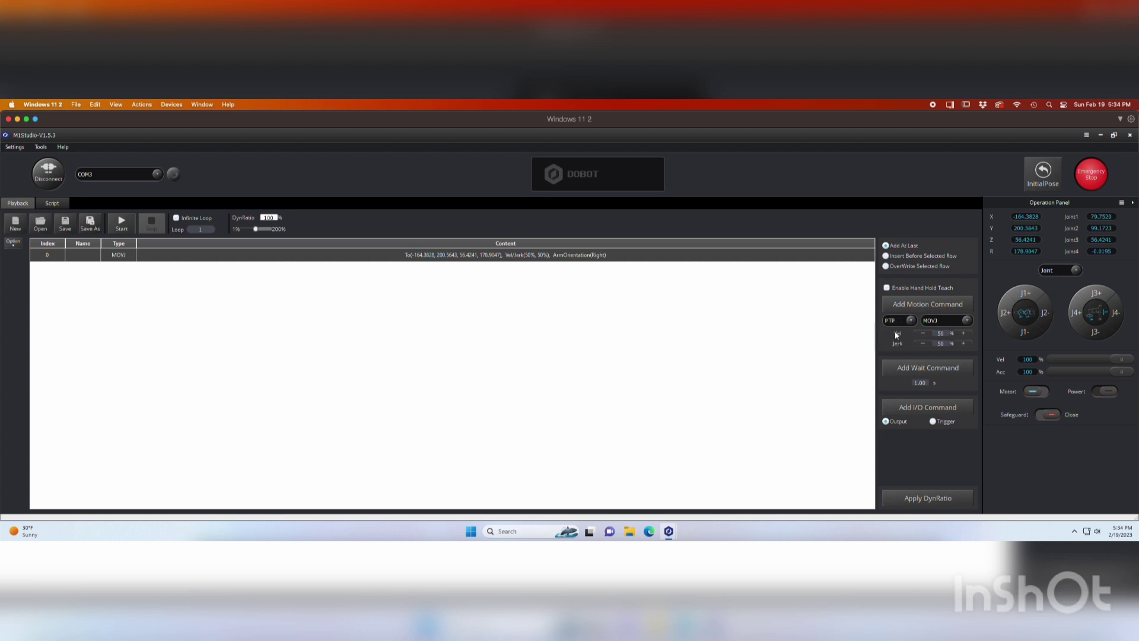
{"action": "left_click", "coordinate": [971, 319]}
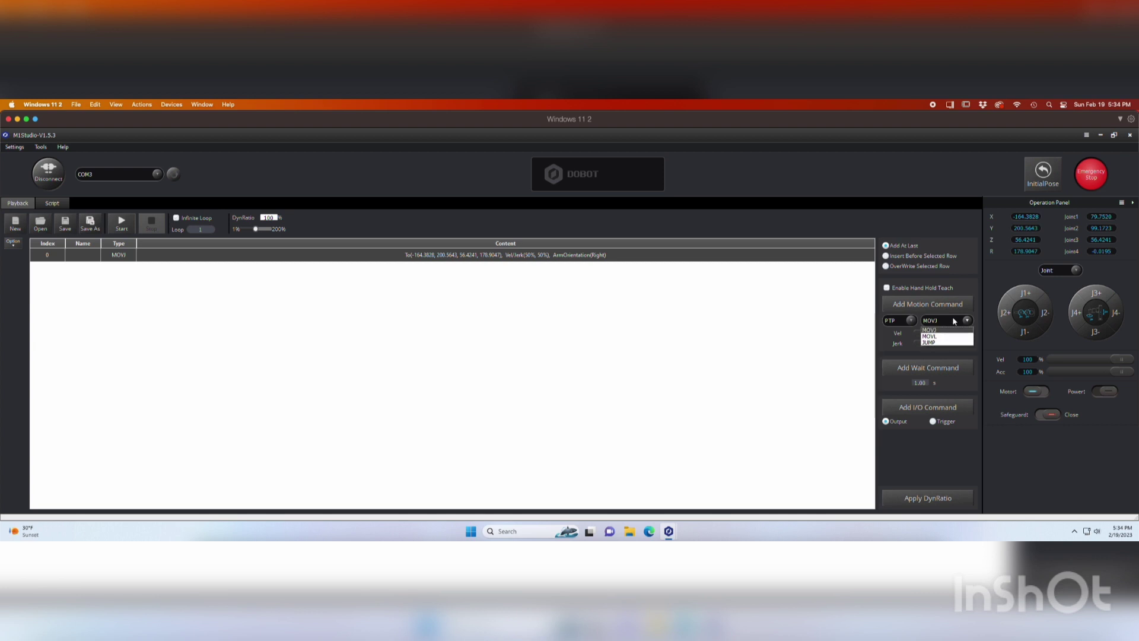
{"action": "left_click", "coordinate": [960, 304]}
{"action": "left_click", "coordinate": [960, 304]}
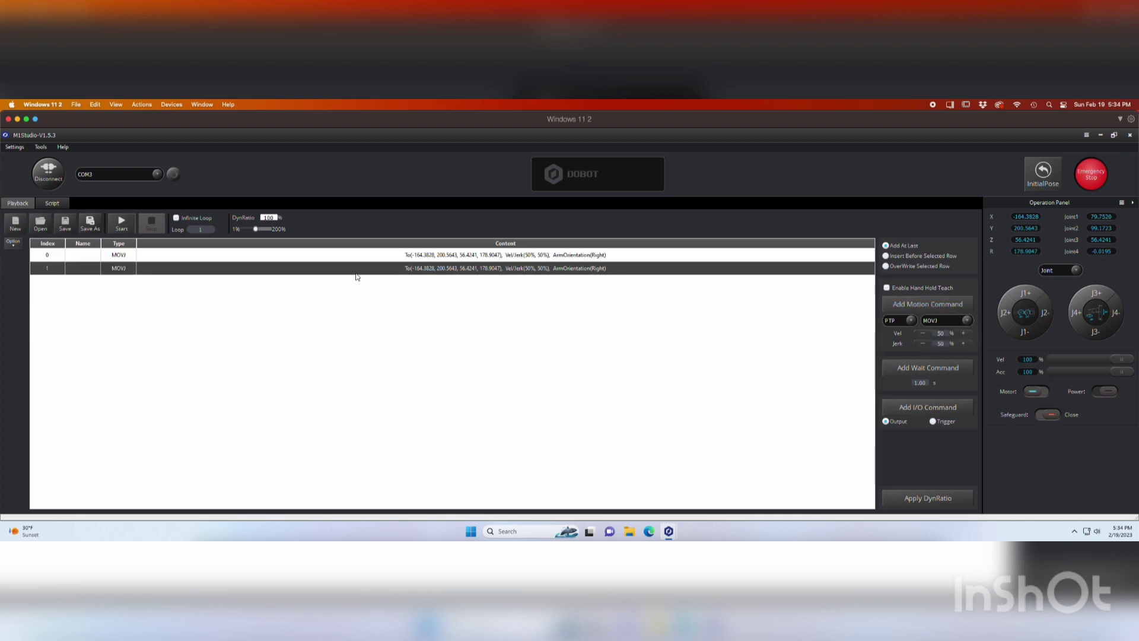
{"action": "right_click", "coordinate": [437, 272]}
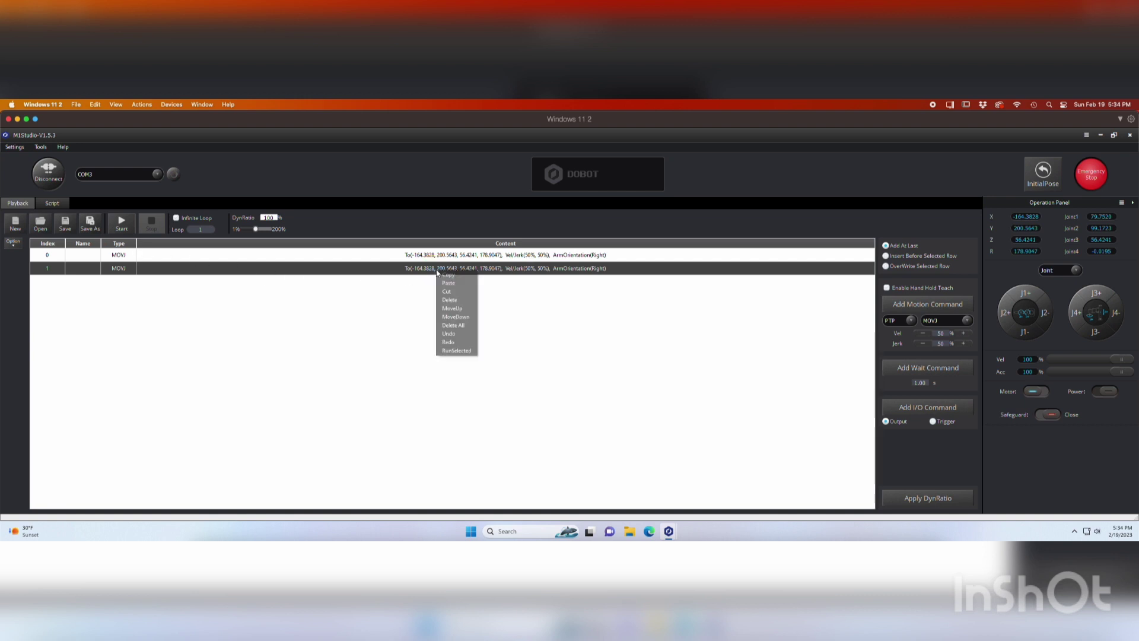
{"action": "left_click", "coordinate": [453, 301]}
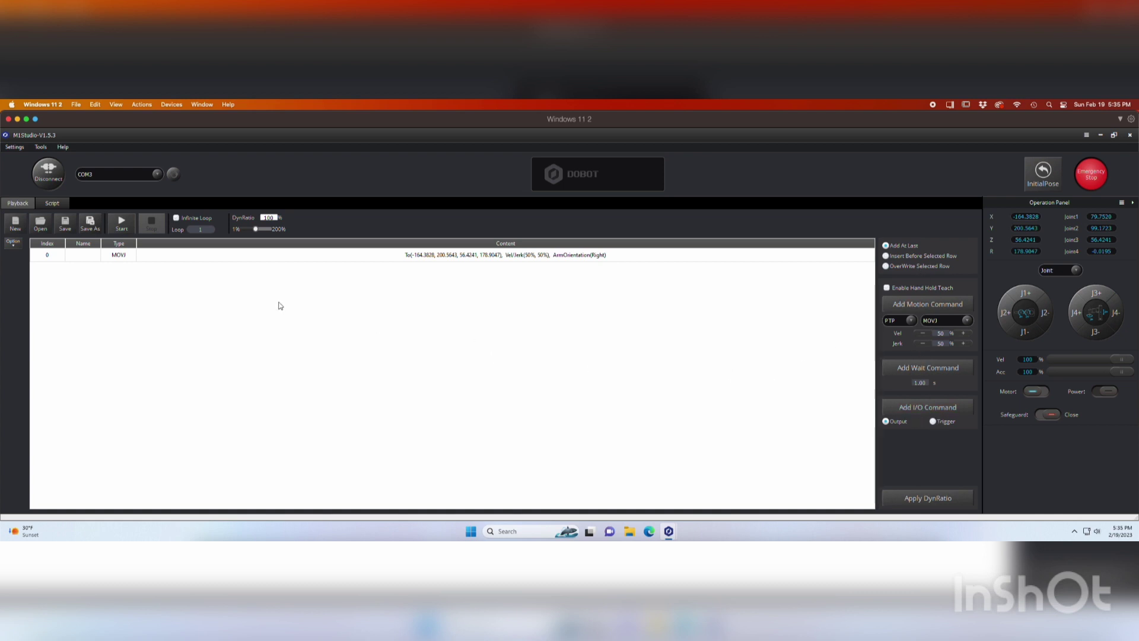
Open the Script editor and examine the available I/O and Motion functions.
{"action": "left_click", "coordinate": [56, 204]}
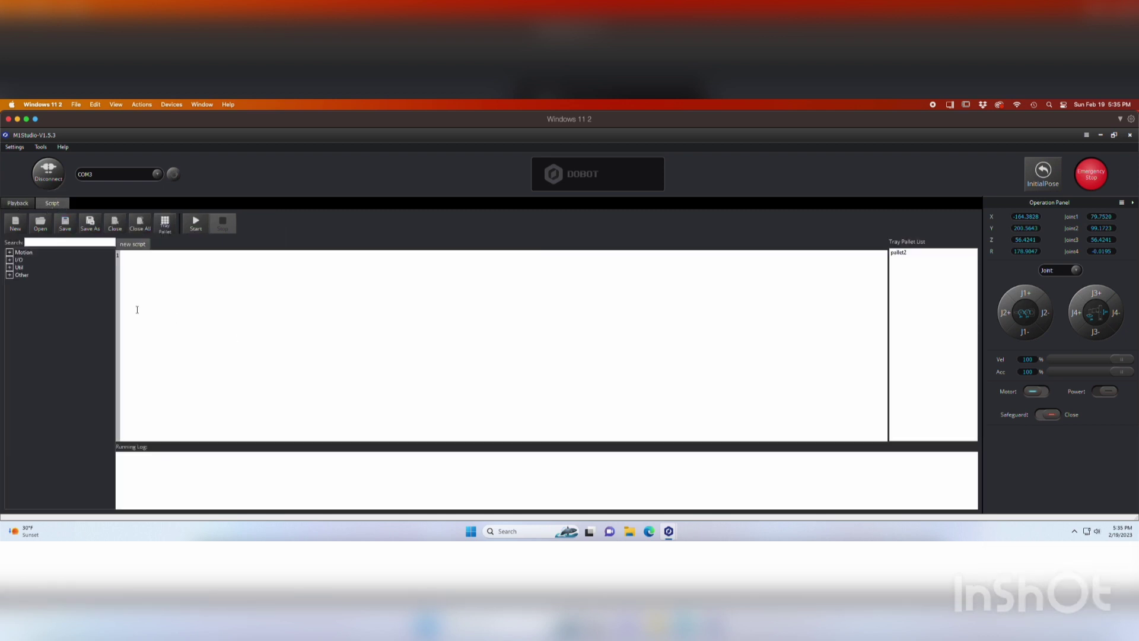
{"action": "left_click", "coordinate": [10, 260]}
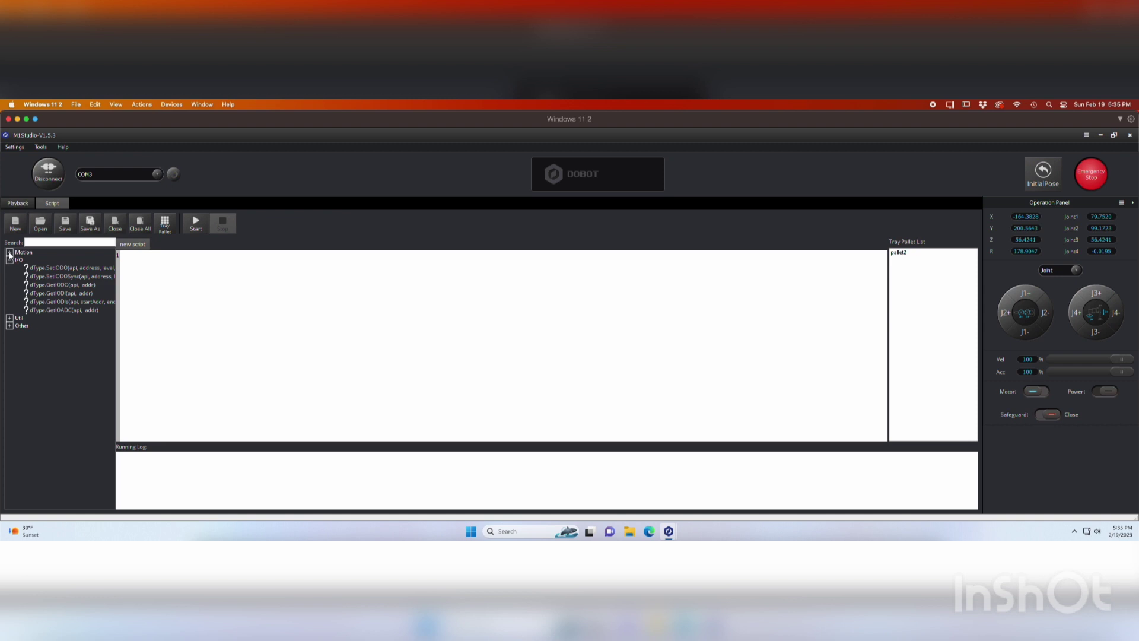
{"action": "left_click", "coordinate": [9, 253]}
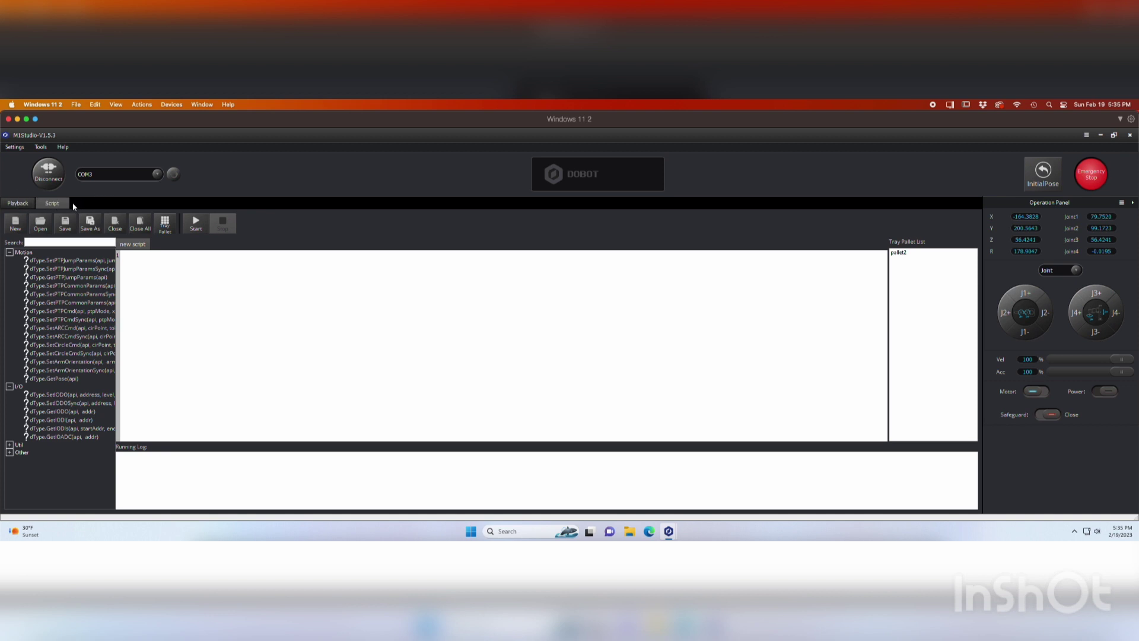
Open the Blockly programming module and examine its Logic and Loops blocks.
{"action": "left_click", "coordinate": [40, 147]}
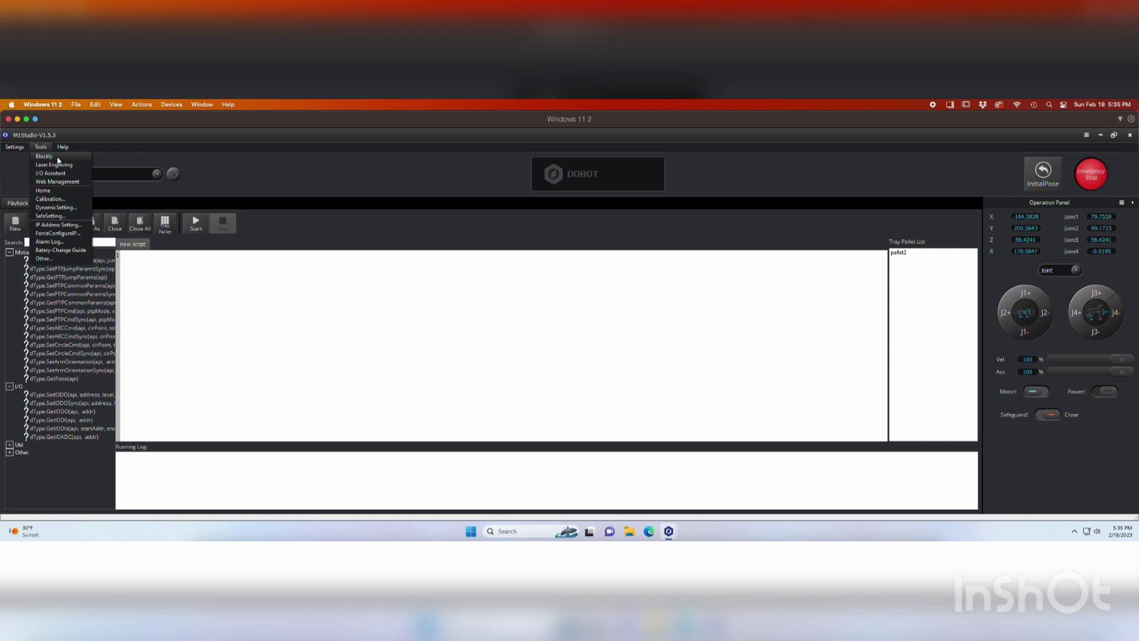
{"action": "left_click", "coordinate": [49, 158]}
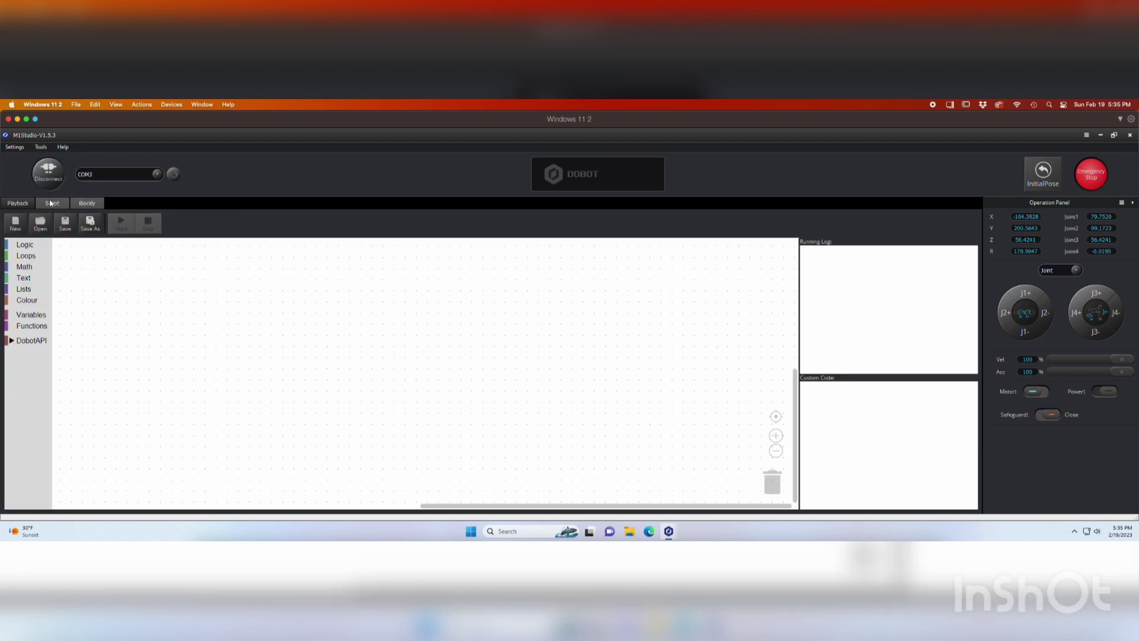
{"action": "left_click", "coordinate": [22, 247]}
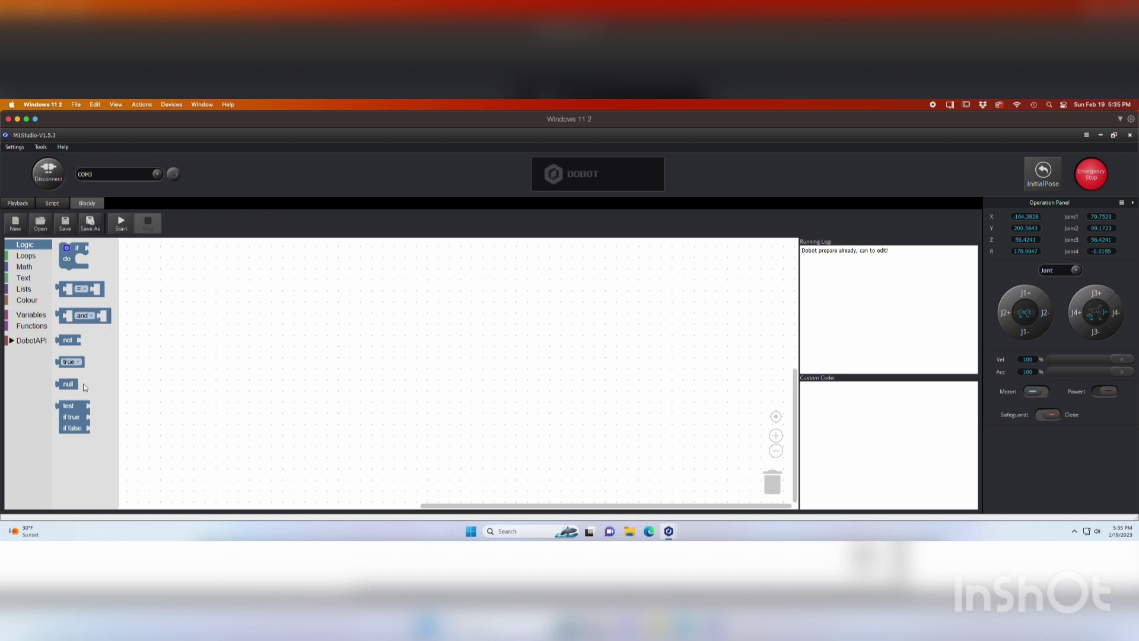
{"action": "left_click", "coordinate": [24, 257]}
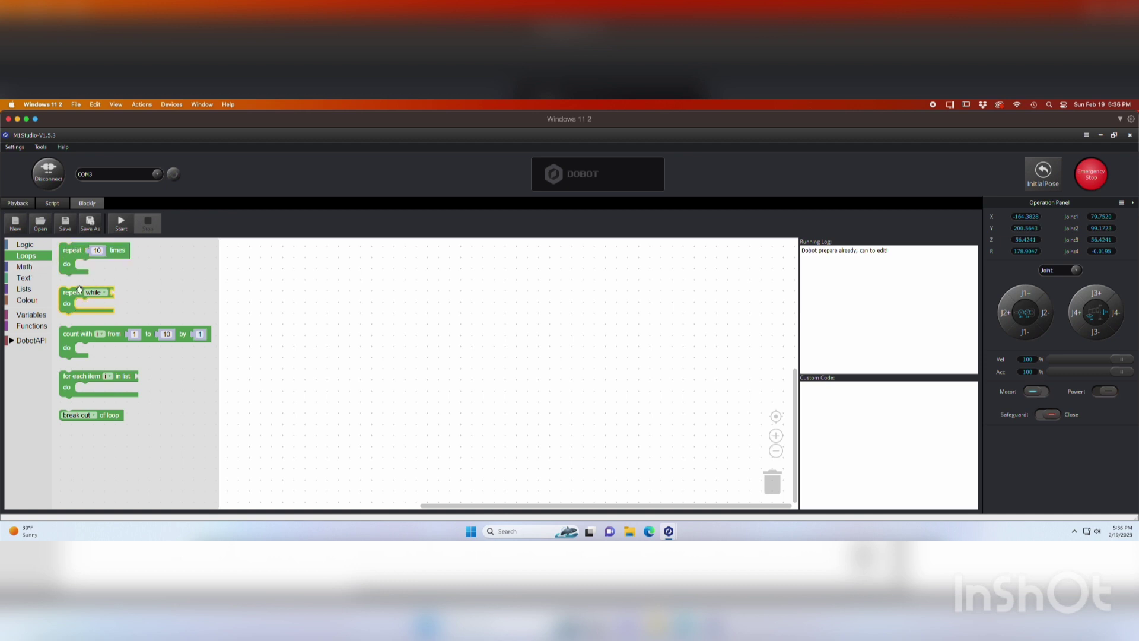
{"action": "left_click", "coordinate": [27, 247]}
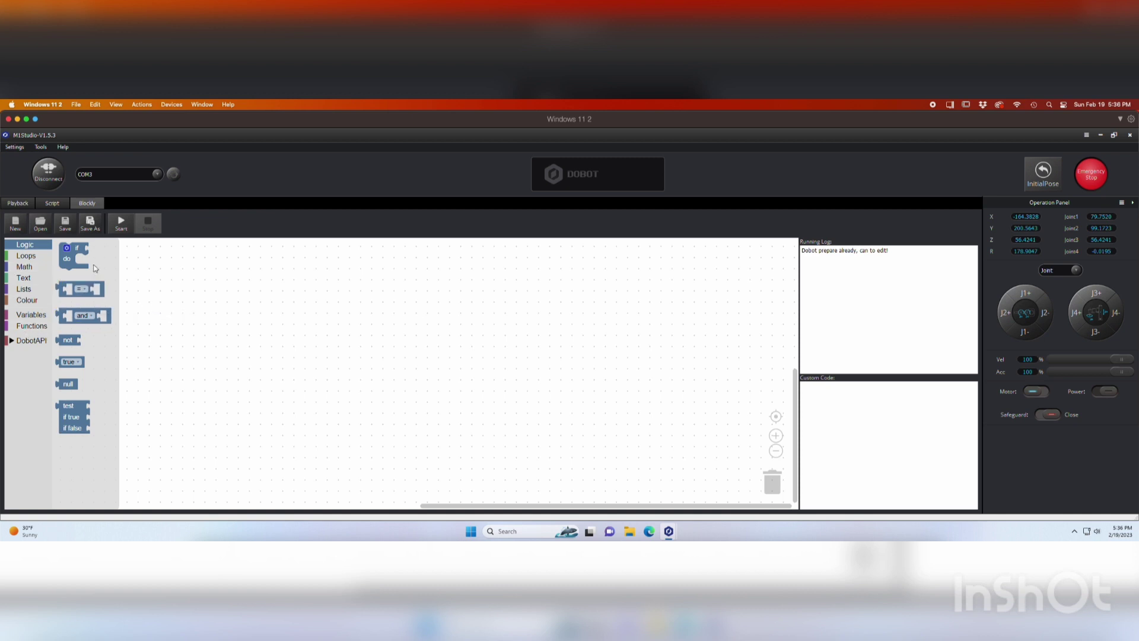
Open the Laser Engraving module.
{"action": "left_click", "coordinate": [76, 106]}
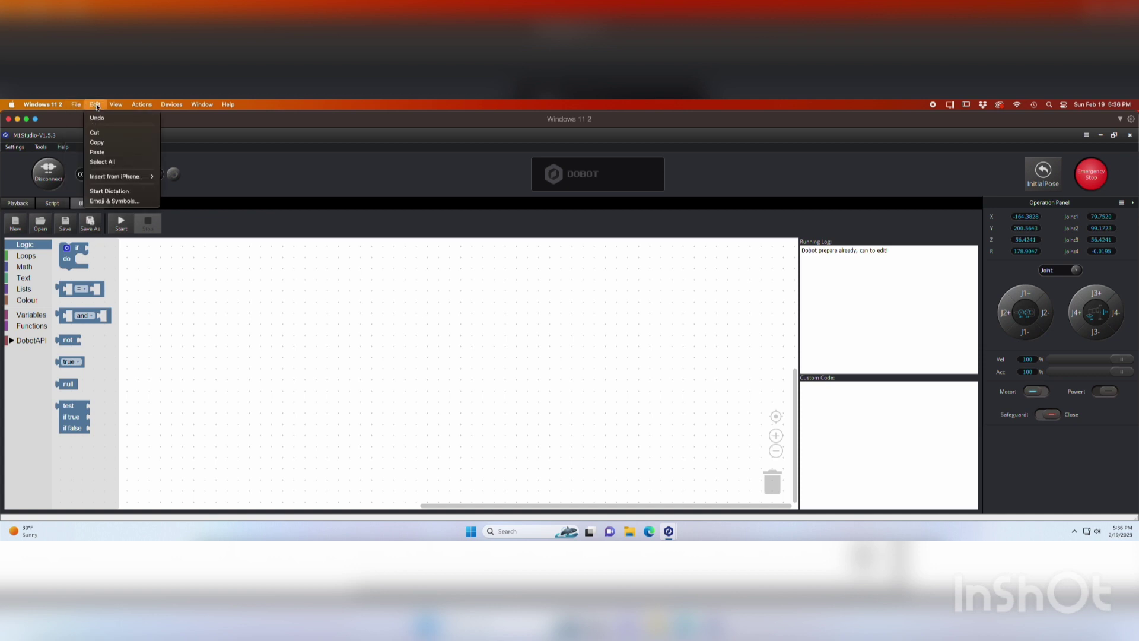
{"action": "left_click", "coordinate": [64, 136]}
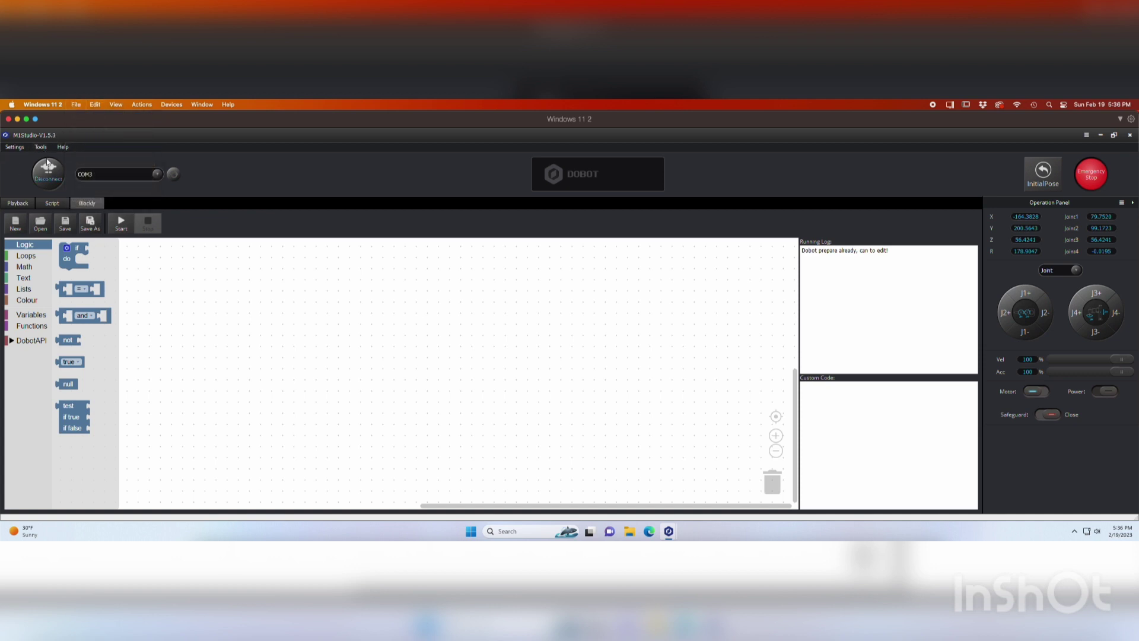
{"action": "left_click", "coordinate": [42, 147]}
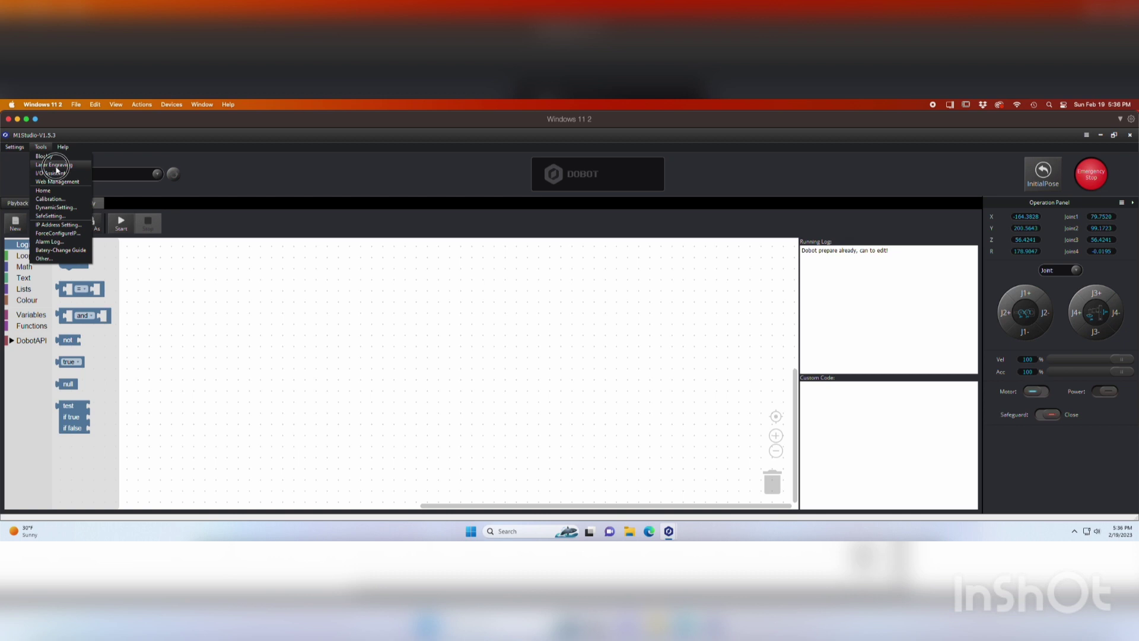
{"action": "left_click", "coordinate": [56, 165]}
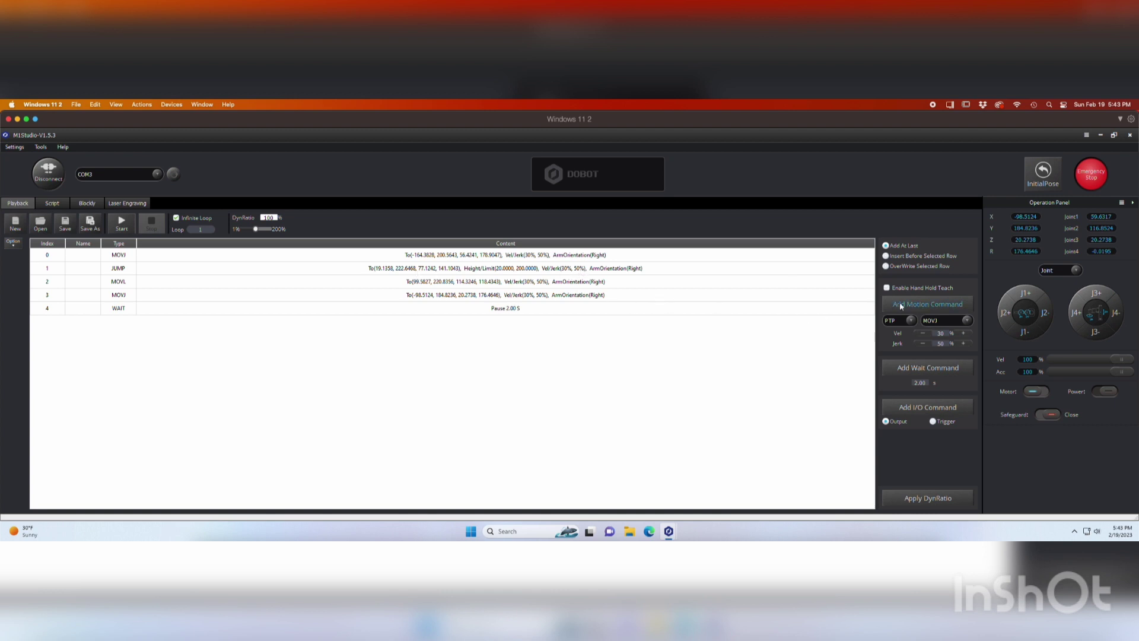
Set the motion mode for the next PTP command in the playback program to JUMP.
{"action": "left_click", "coordinate": [967, 320]}
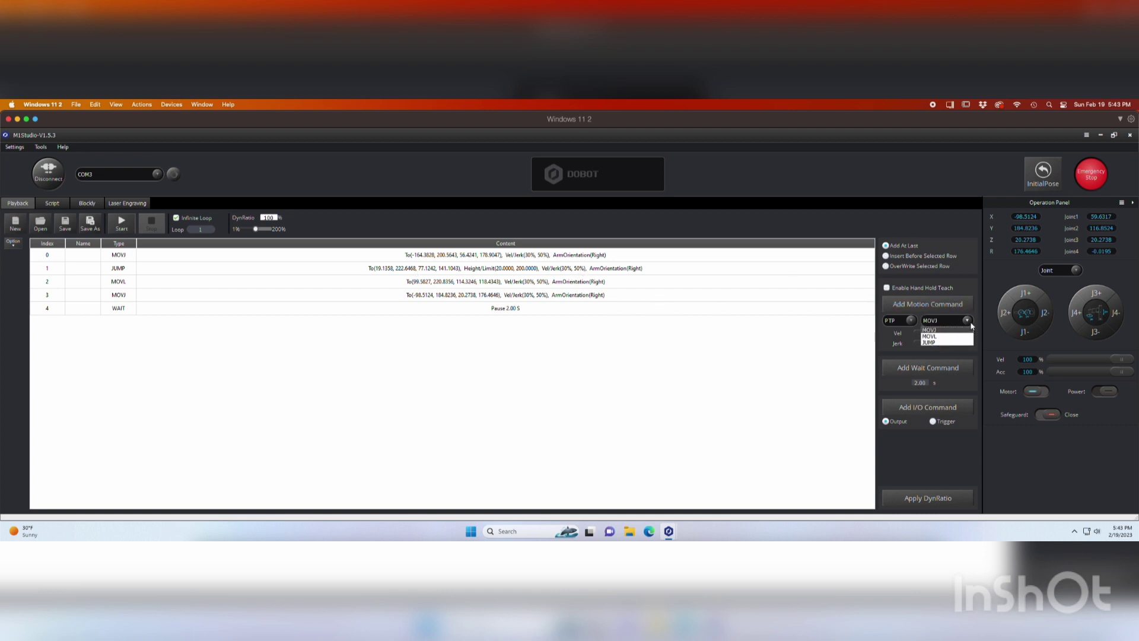
{"action": "left_click", "coordinate": [946, 342]}
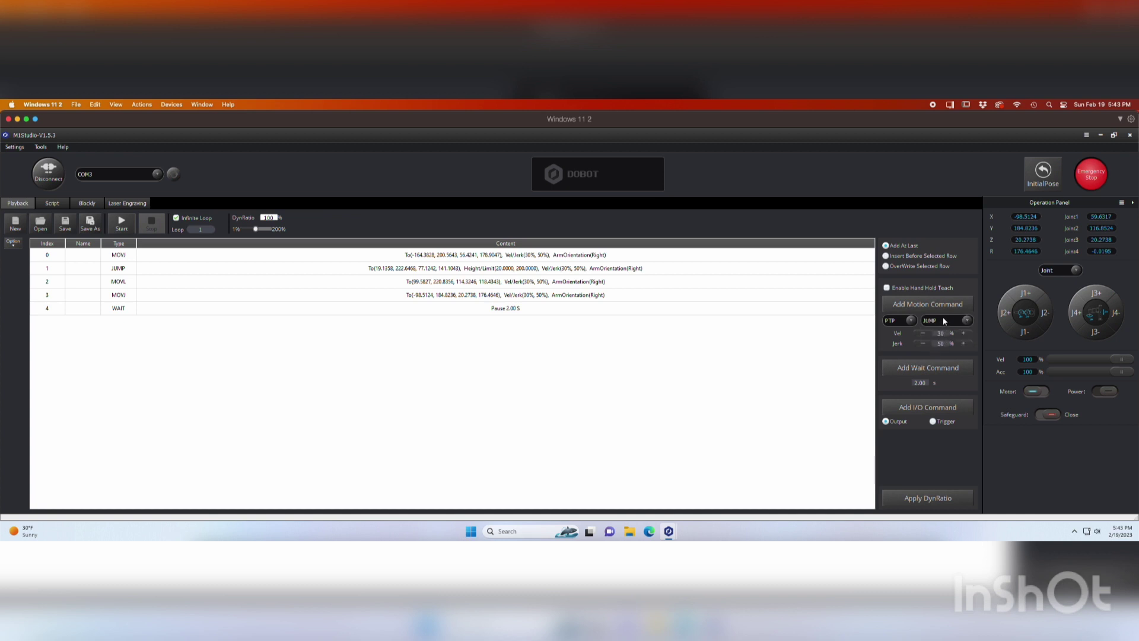